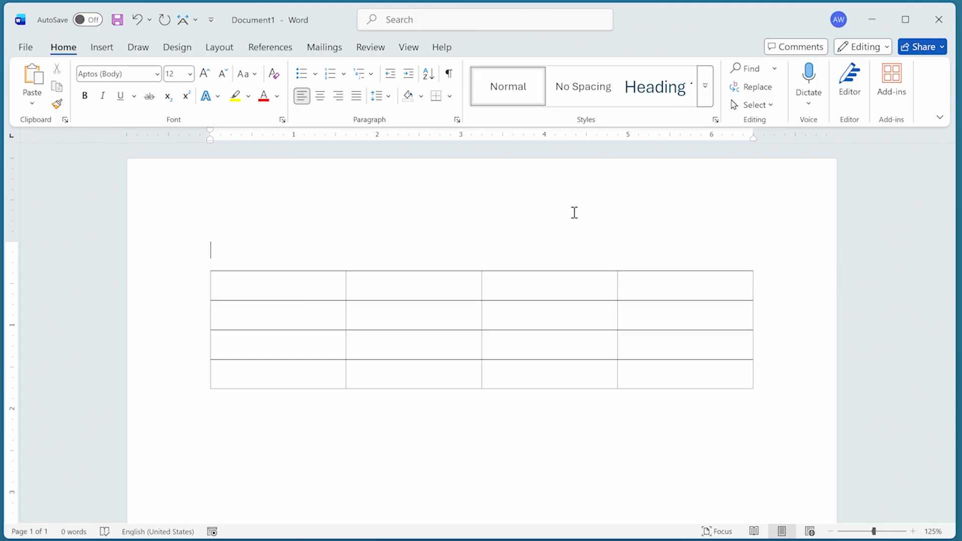
- Place the cursor in the second cell of the table's second row and show the formatting marks
click(416, 318)
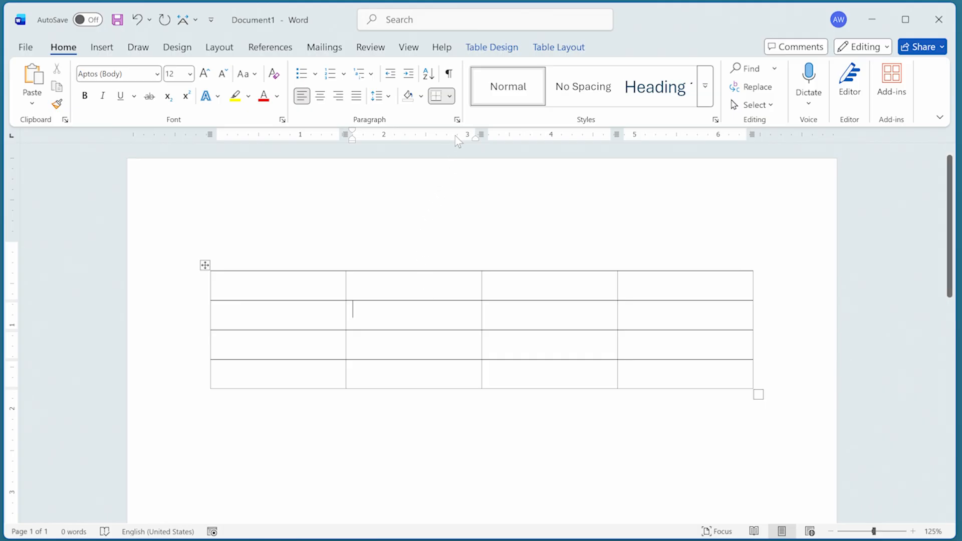
click(450, 74)
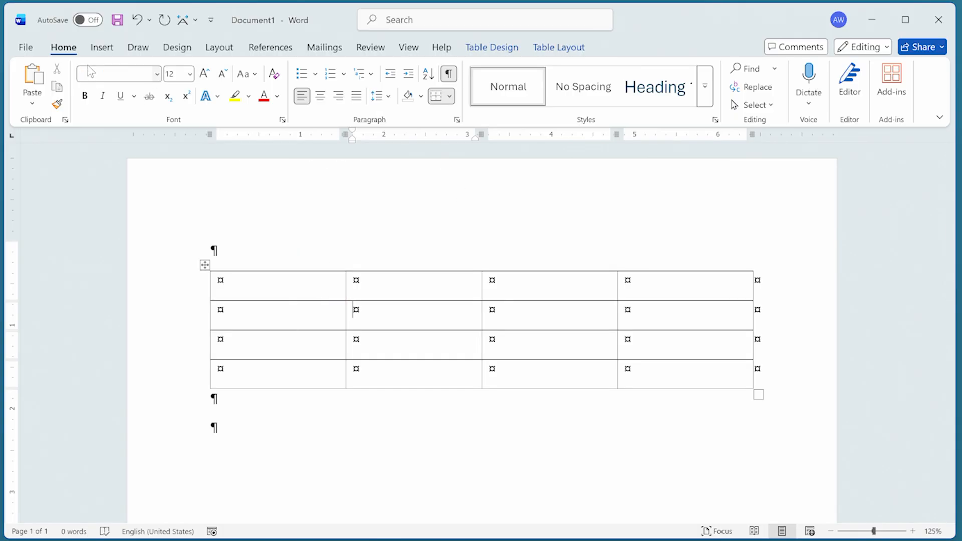
- Insert the picture Shield.png from the device's Saved Pictures folder into the cell
click(110, 50)
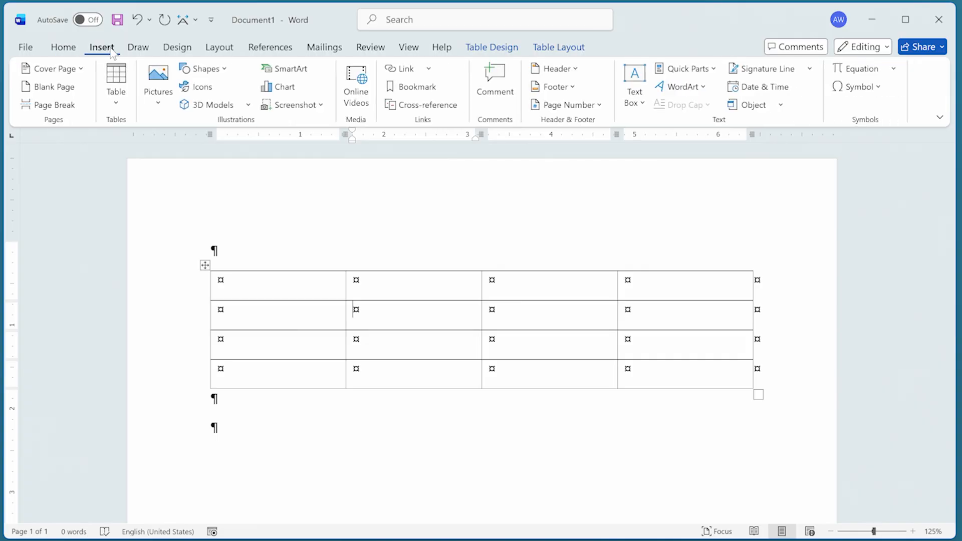
click(164, 83)
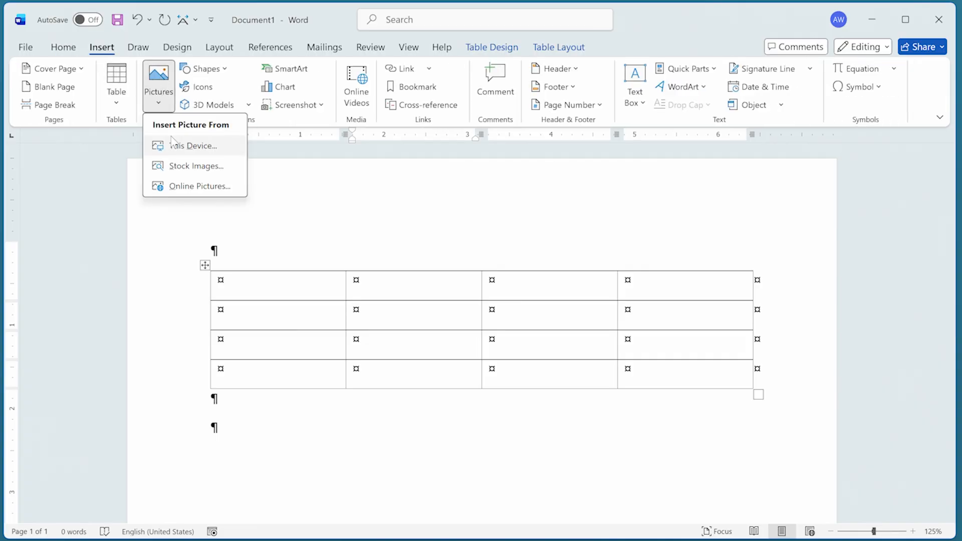
click(194, 146)
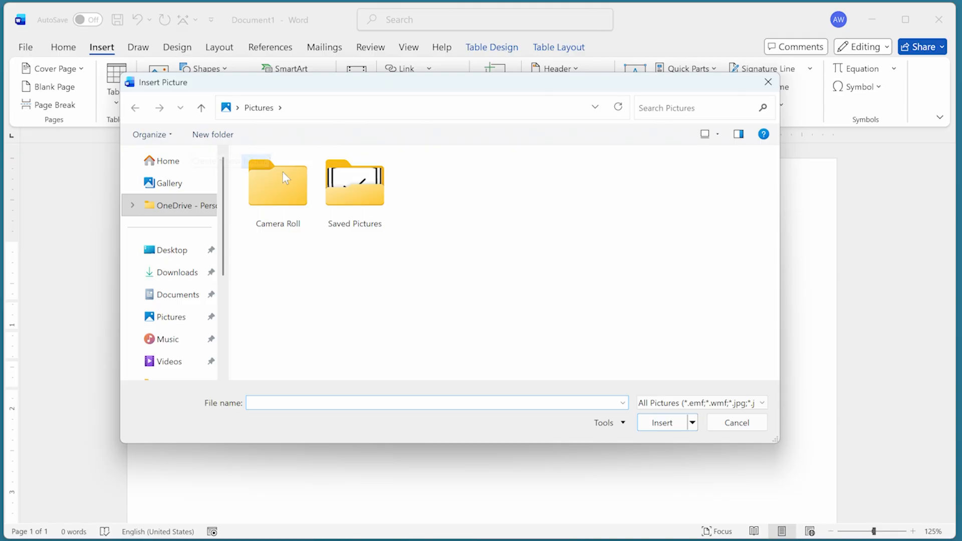
click(363, 180)
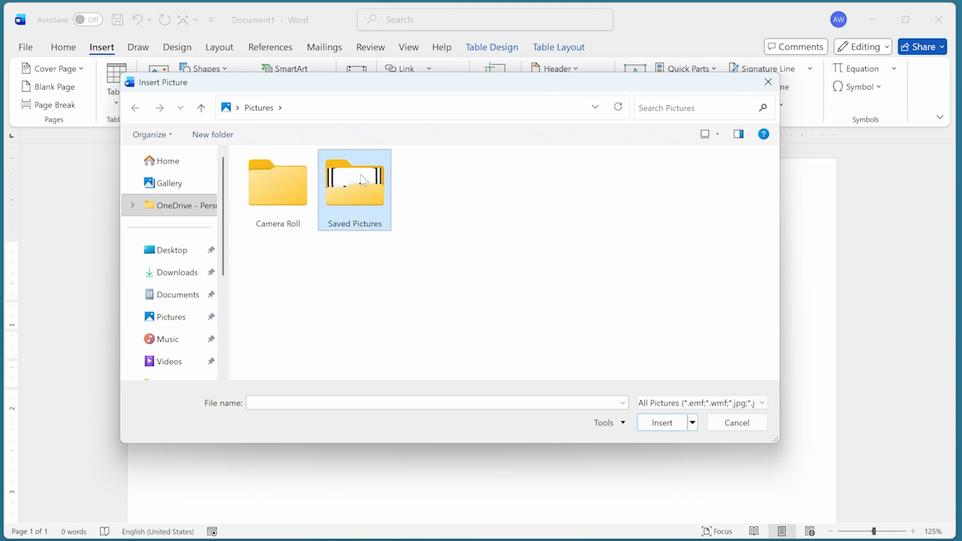
double_click(364, 179)
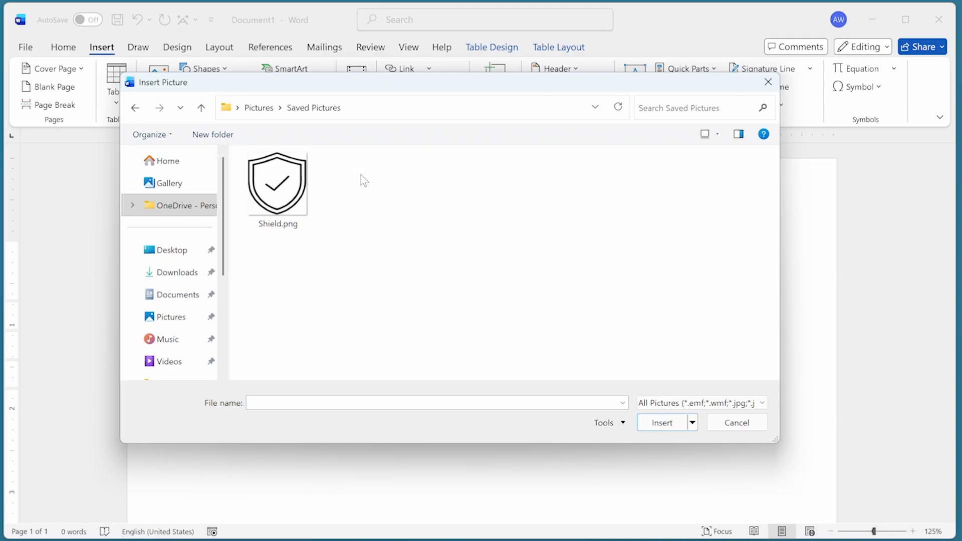
click(283, 190)
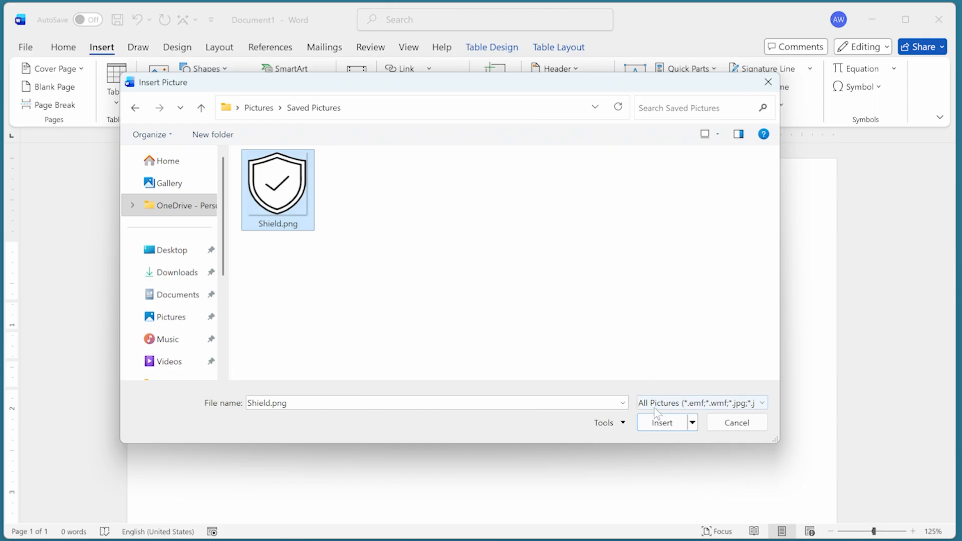
click(661, 422)
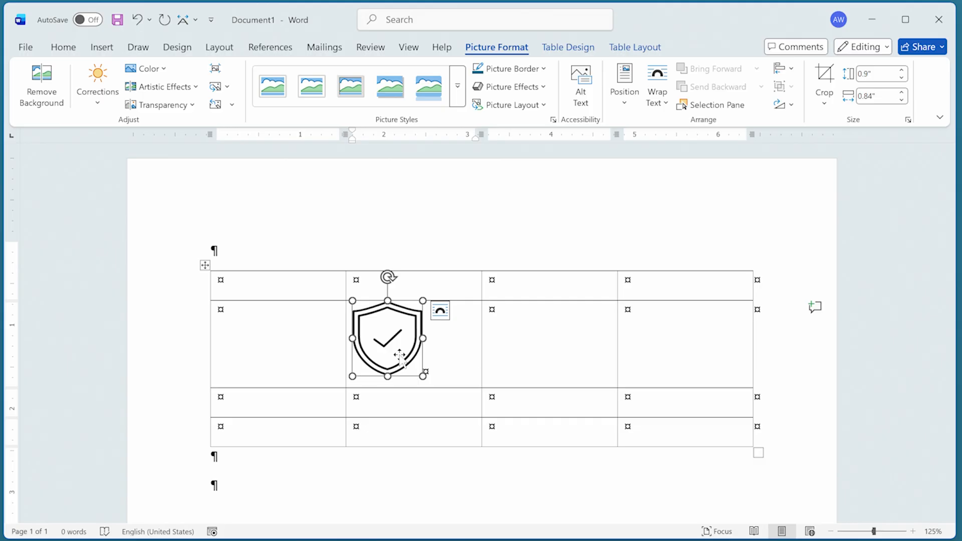
- Check the text wrapping options of the shield picture
right_click(398, 335)
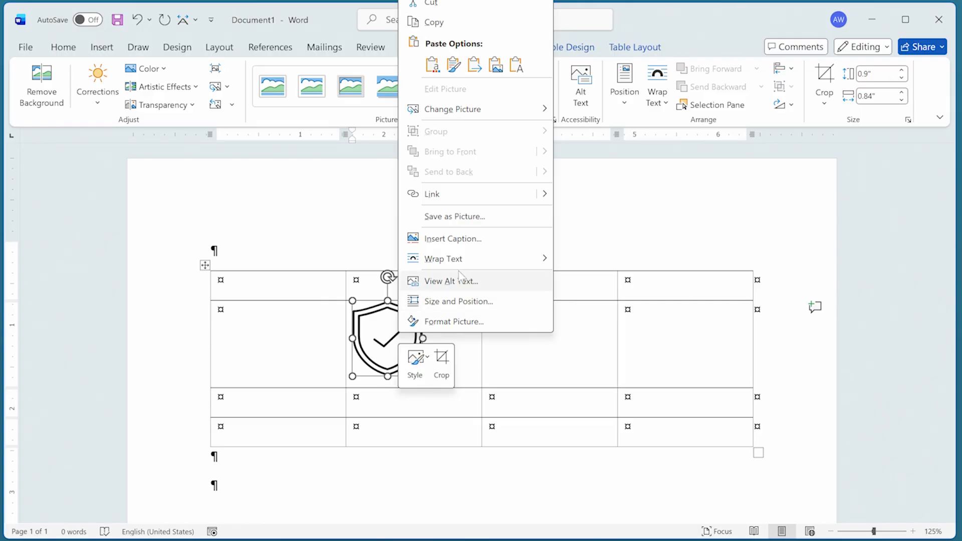
mouse_move(456, 259)
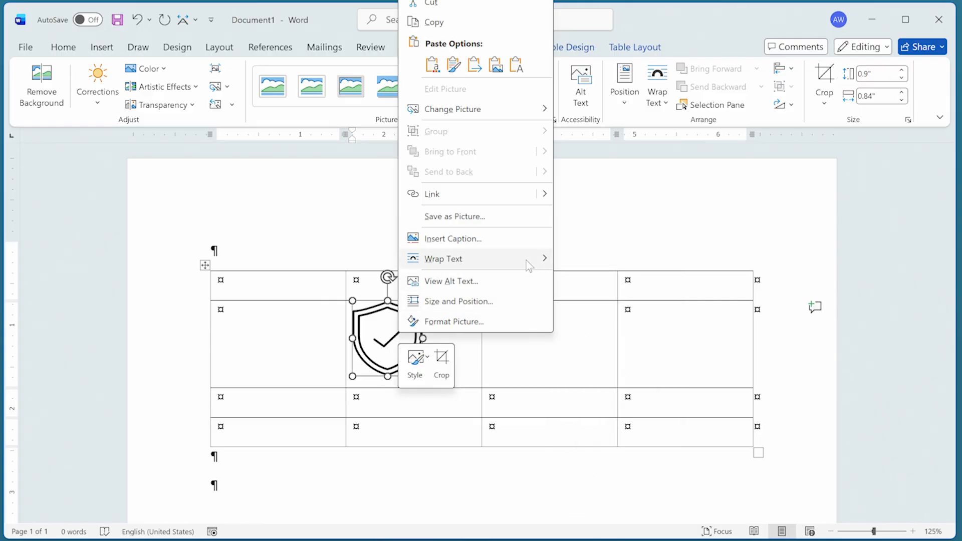
click(567, 264)
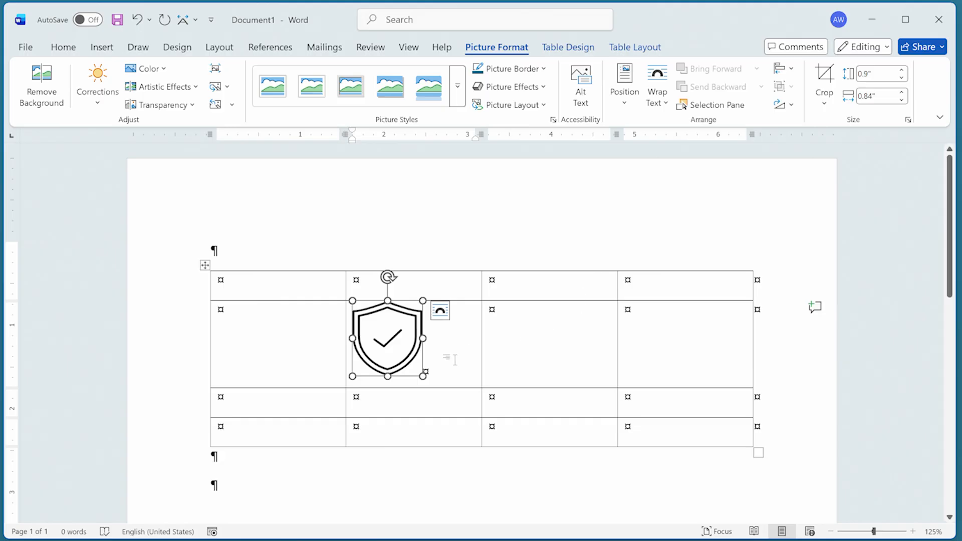
- Shrink the shield picture to about 0.59" high by 0.55" wide and widen the table's second column to about 1.87"
drag(424, 377, 404, 350)
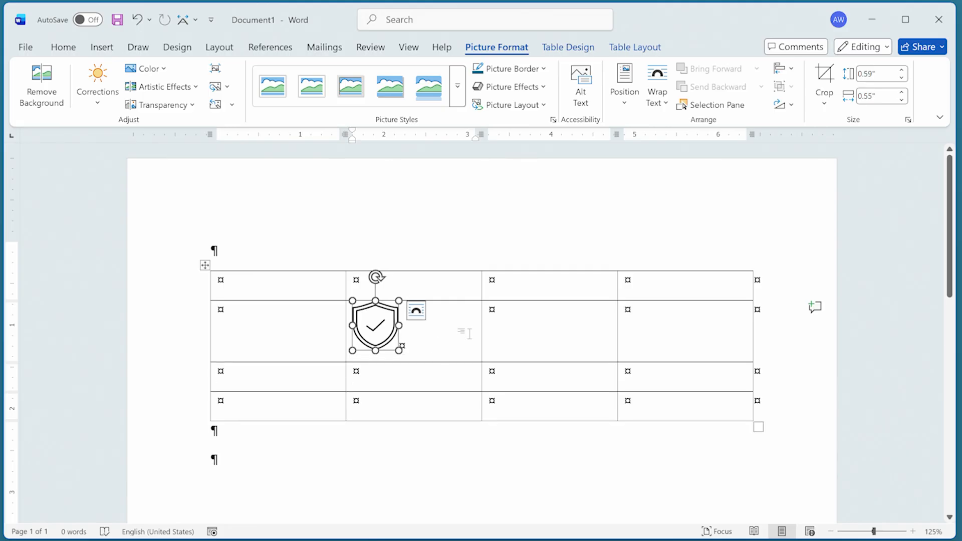
drag(481, 326, 503, 328)
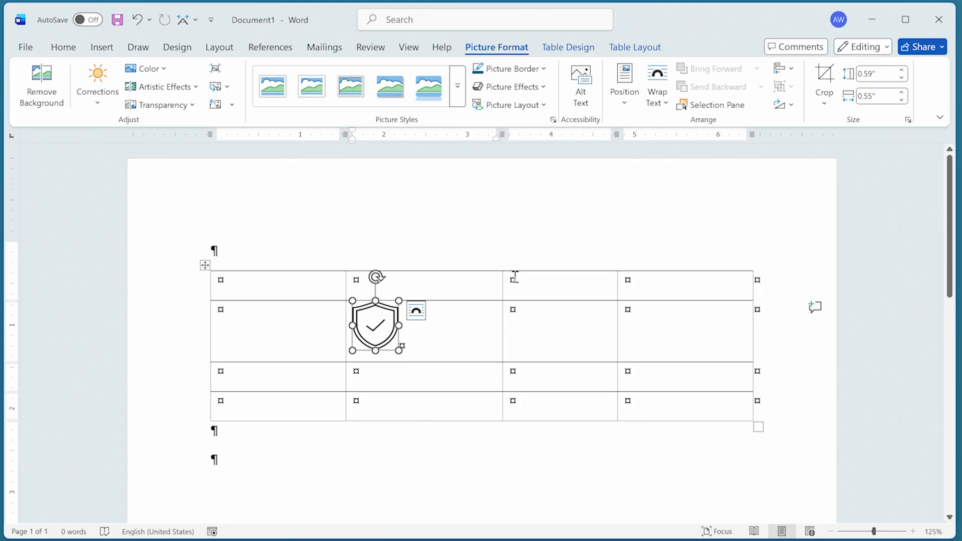
- Centre the shield picture horizontally and vertically within its table cell
click(642, 49)
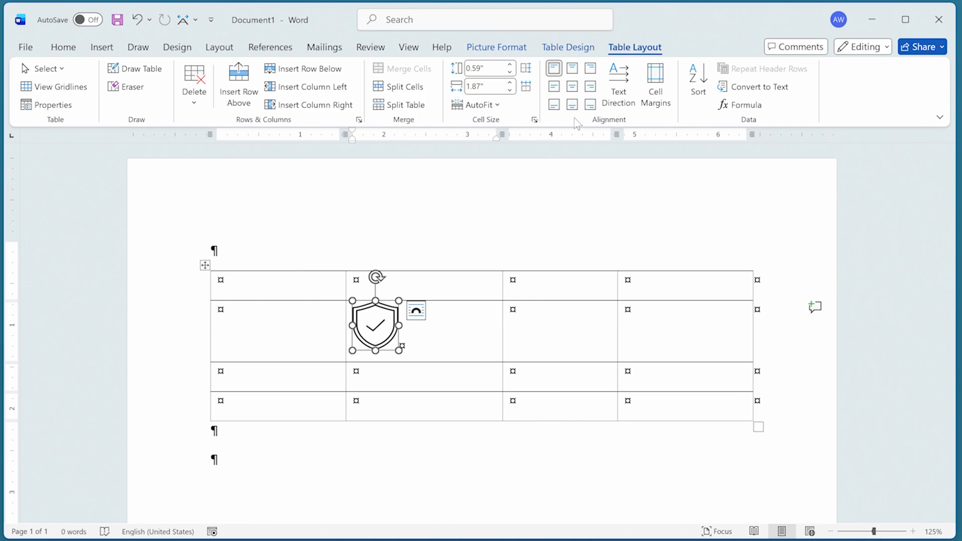
click(573, 88)
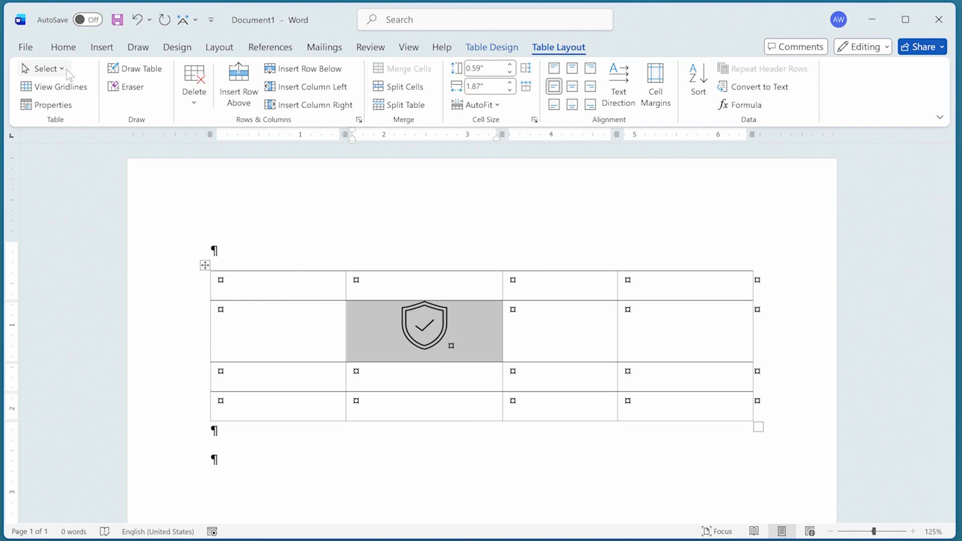
- Set the paragraph spacing after to 0 pt for the cell containing the picture
click(70, 50)
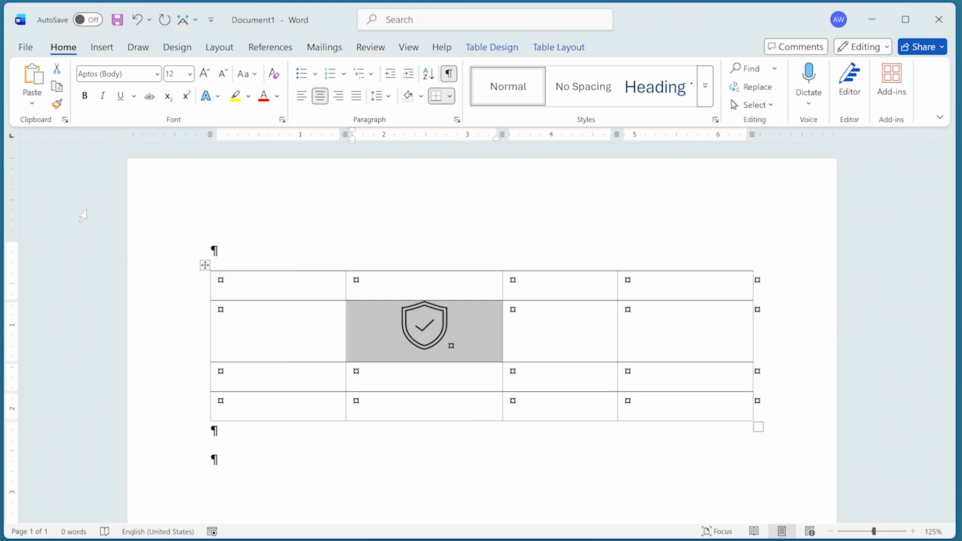
click(457, 119)
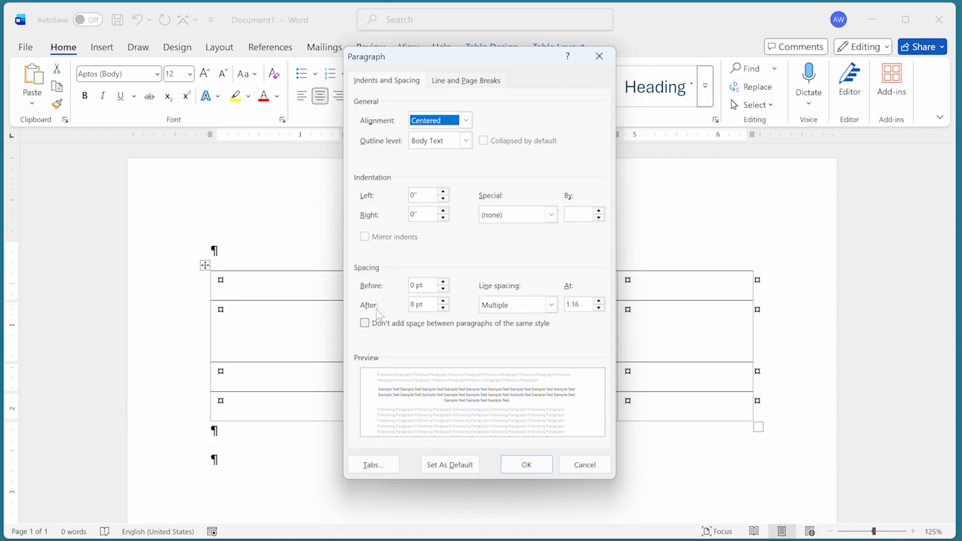
click(442, 309)
click(443, 307)
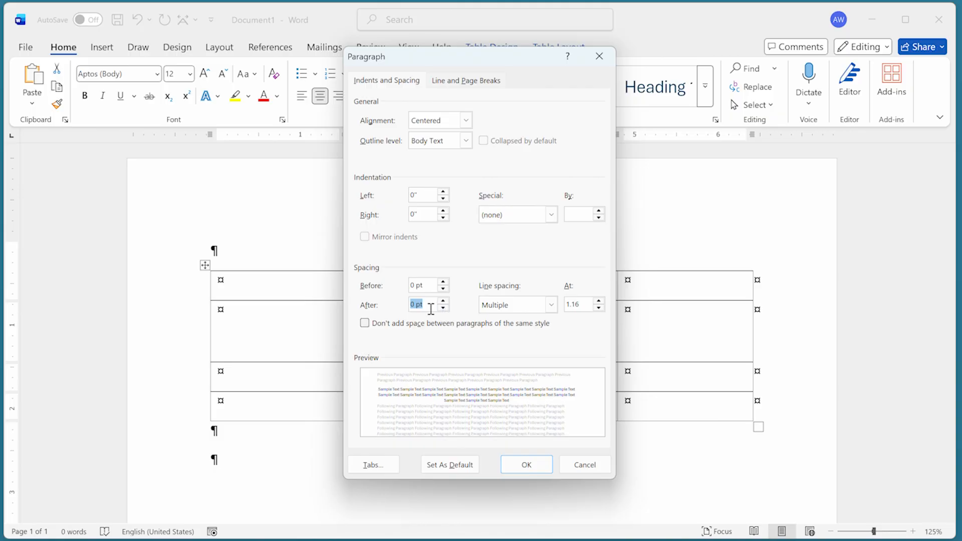
click(526, 464)
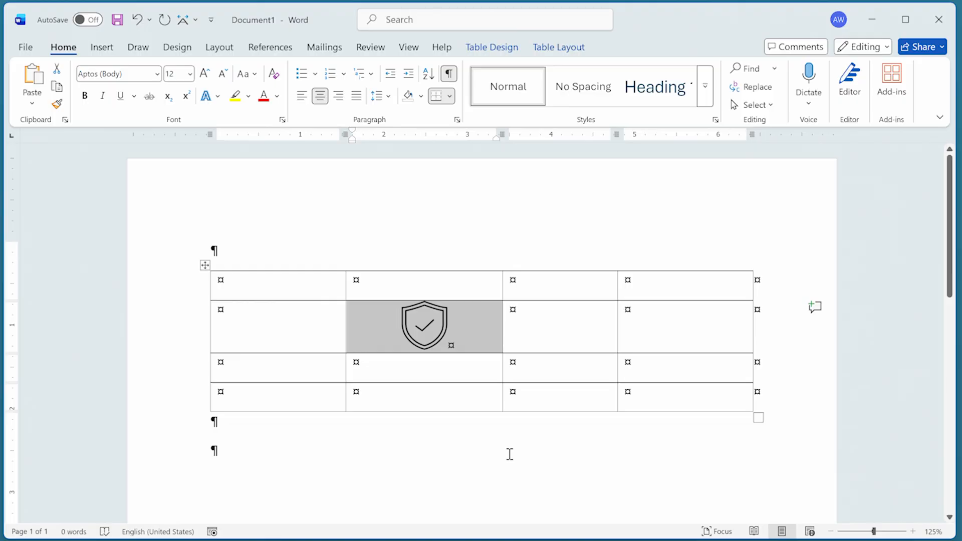
- Increase the height of the picture's row to about 1.04", keeping the cell's width unchanged
drag(538, 353, 550, 388)
drag(502, 307, 462, 324)
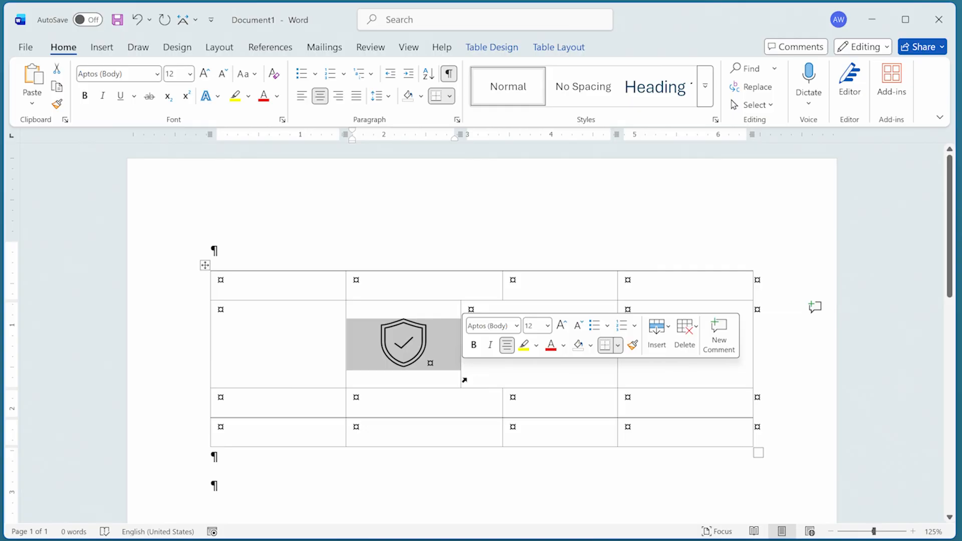
key(ctrl+z)
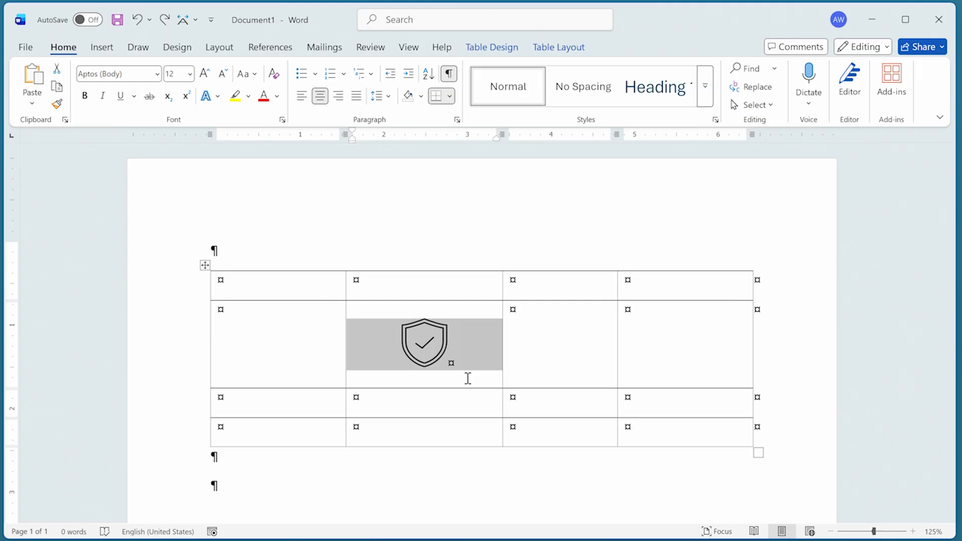
- Set the line spacing of the picture's cell to Single
click(457, 120)
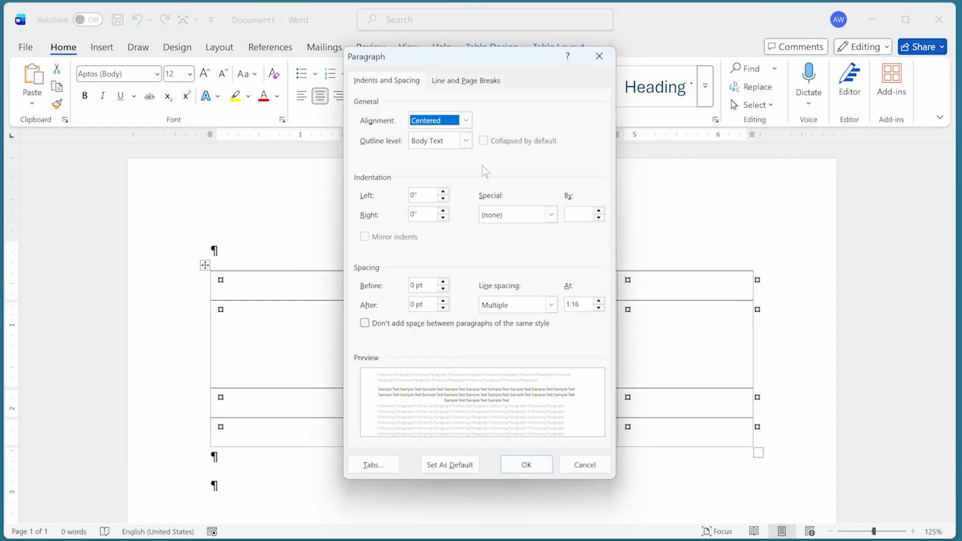
click(551, 305)
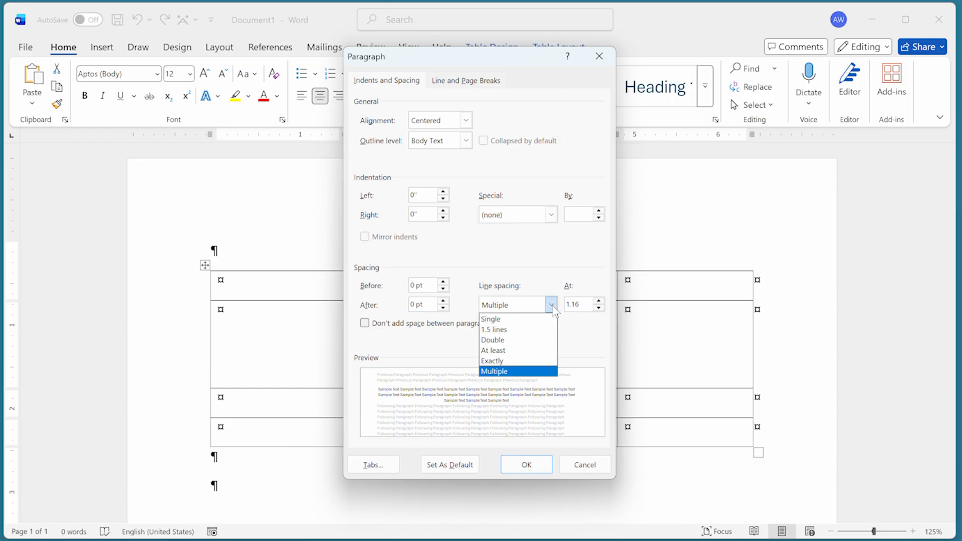
click(539, 321)
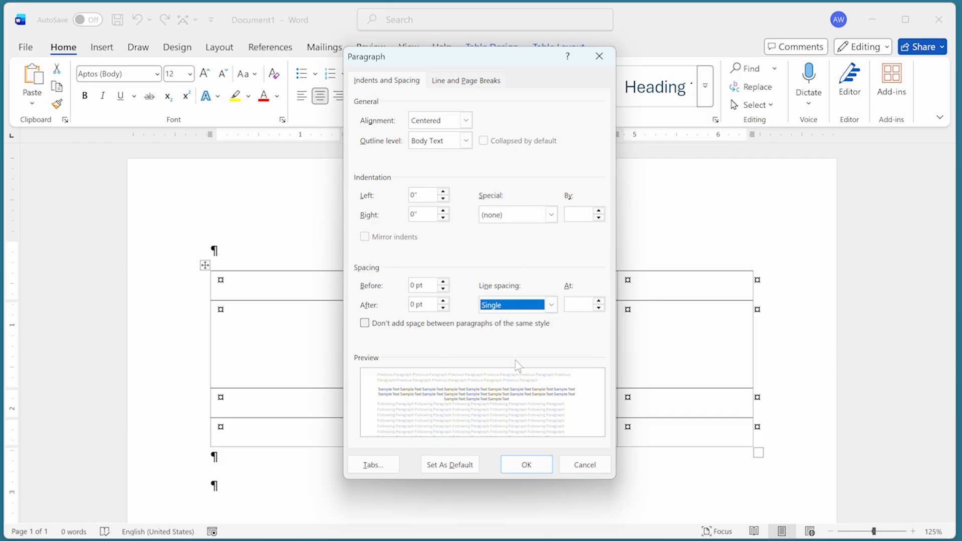
click(540, 471)
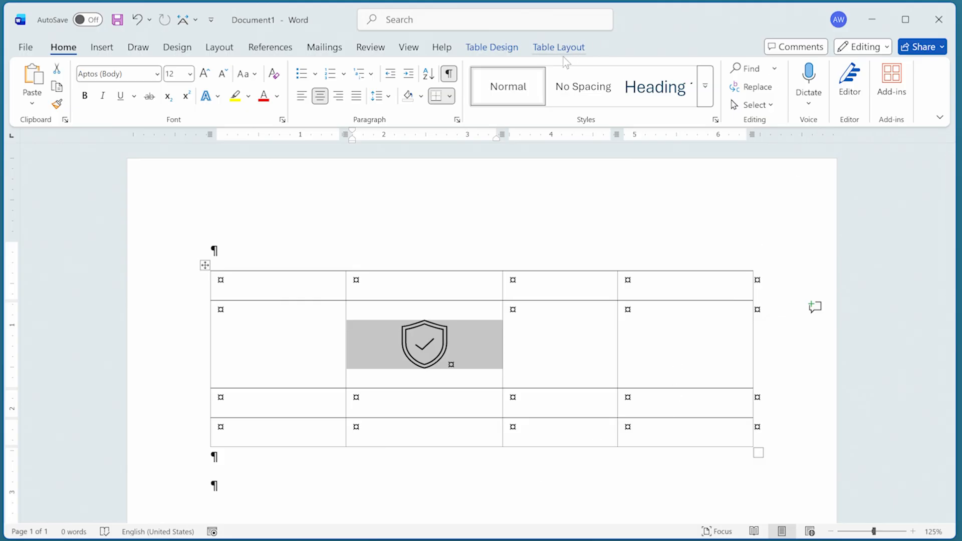
- Review the table's default cell margins, accept them as they are, and select the shield picture
click(579, 52)
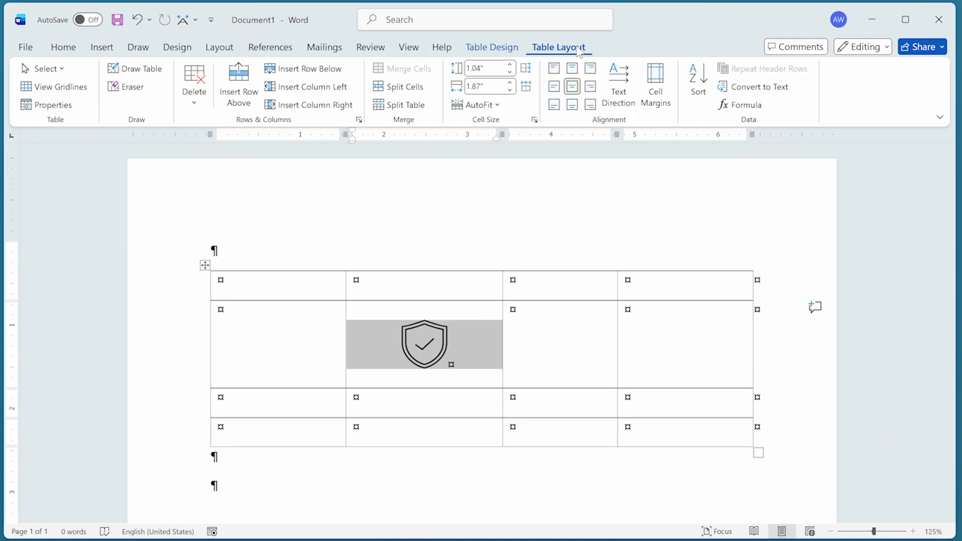
click(666, 86)
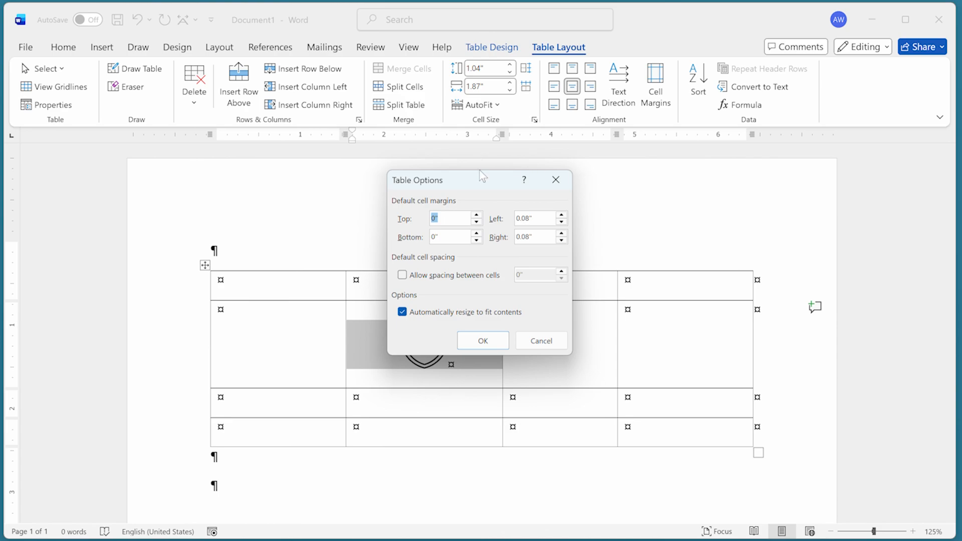
drag(481, 180, 560, 178)
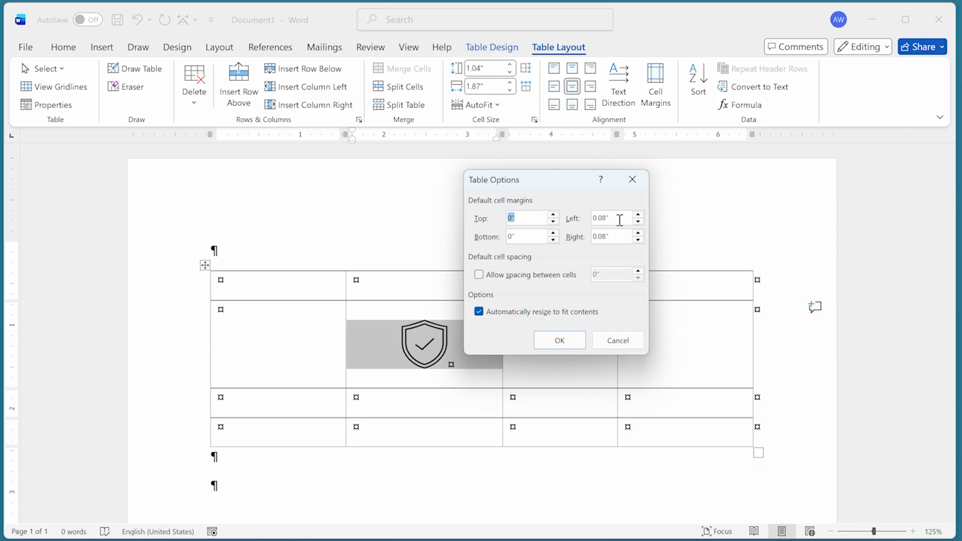
click(570, 339)
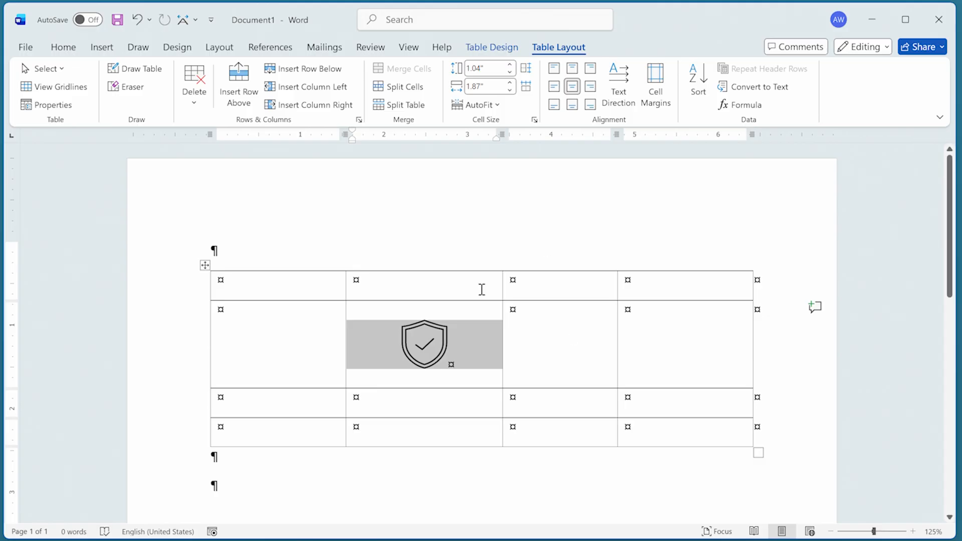
click(443, 342)
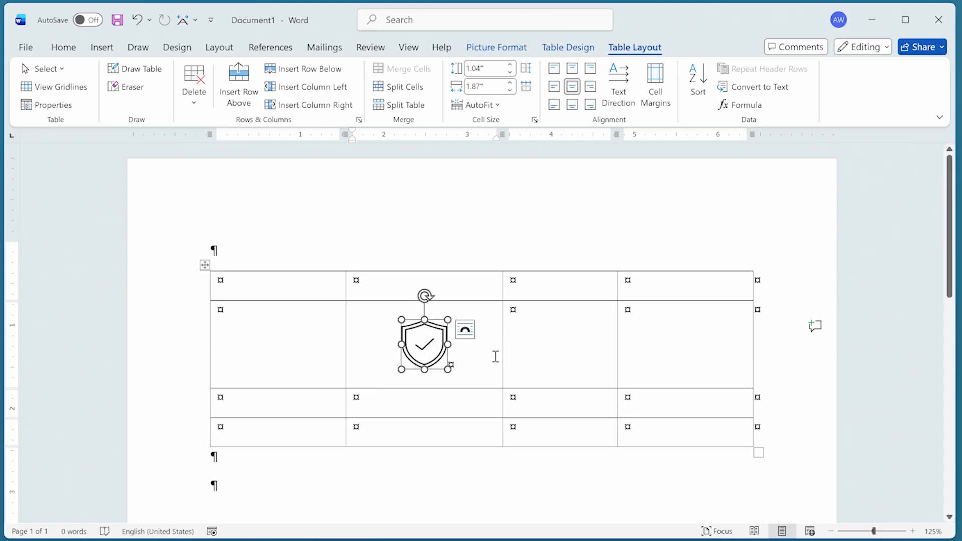